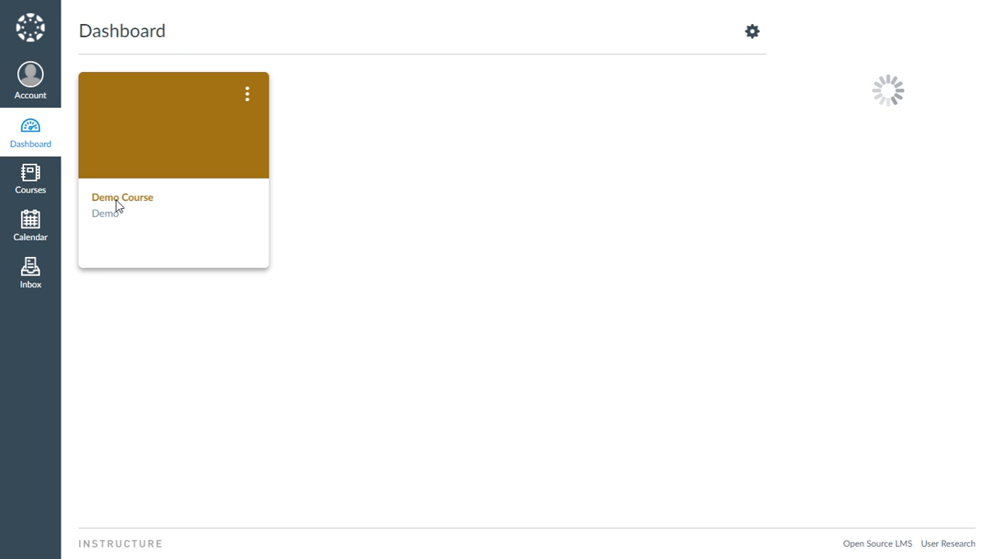
Create a new assignment named "Array Sum" in the Demo Course
left_click(116, 202)
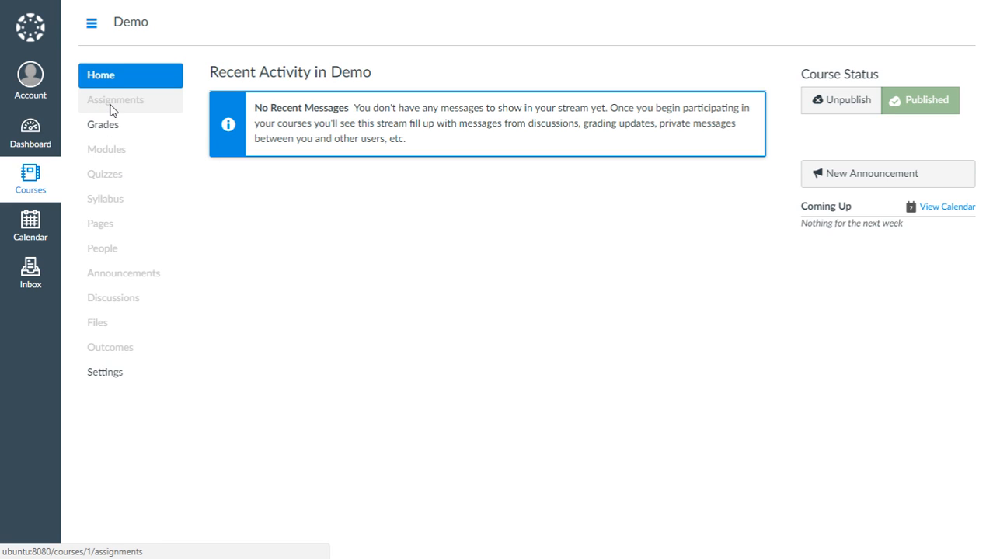
left_click(113, 110)
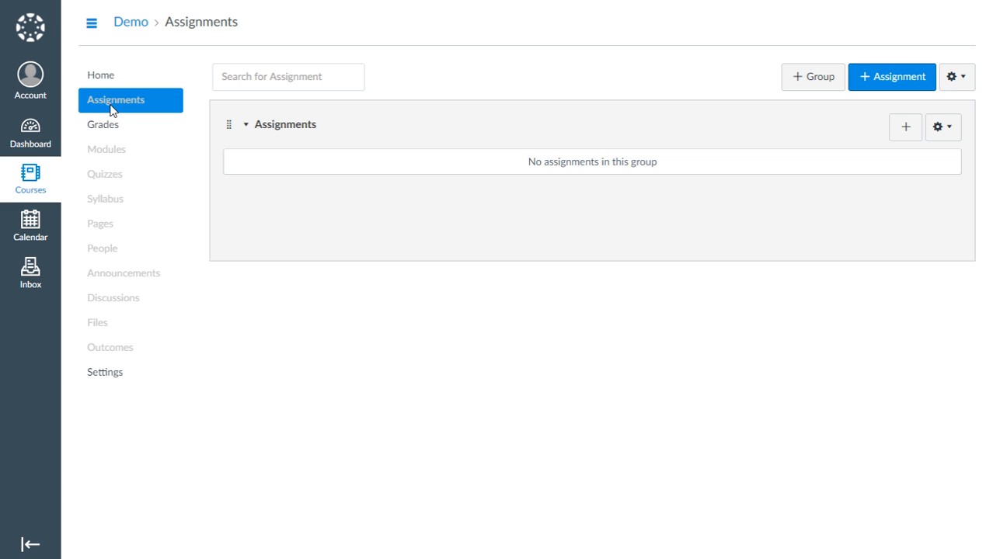
left_click(885, 91)
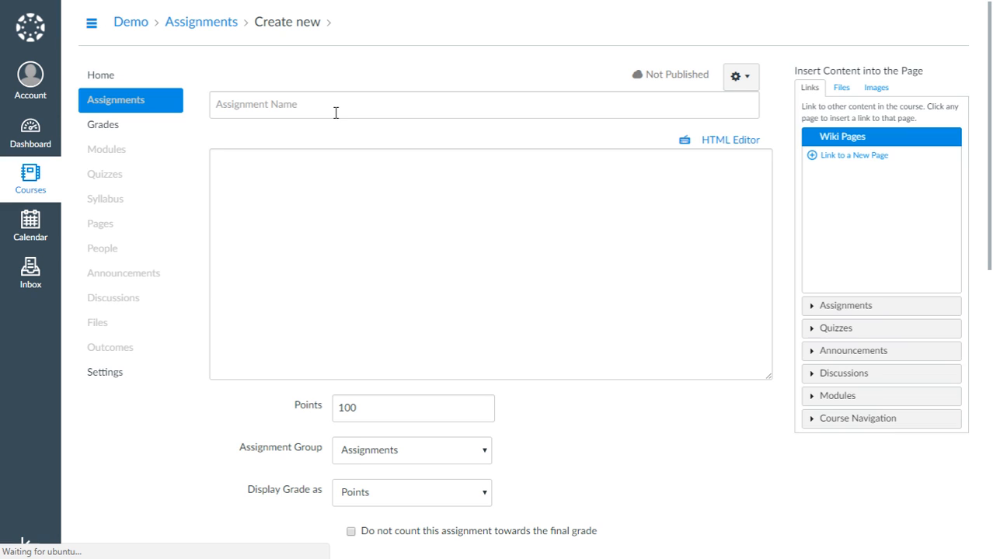
left_click(335, 112)
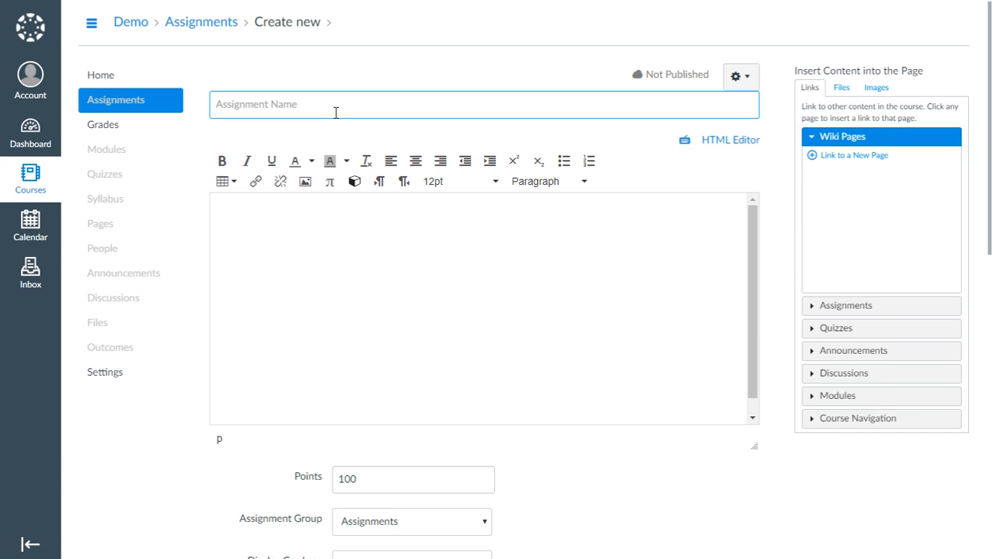
type("Array Su")
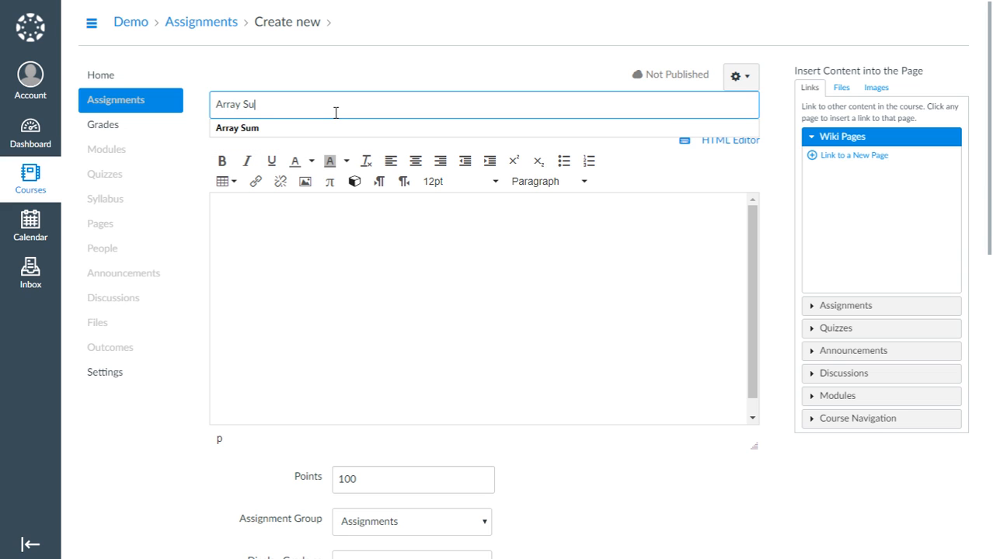
type("m")
Set the assignment's submission type to External Tool and choose ClassCube as the tool to link
scroll(415, 346, "down", 3)
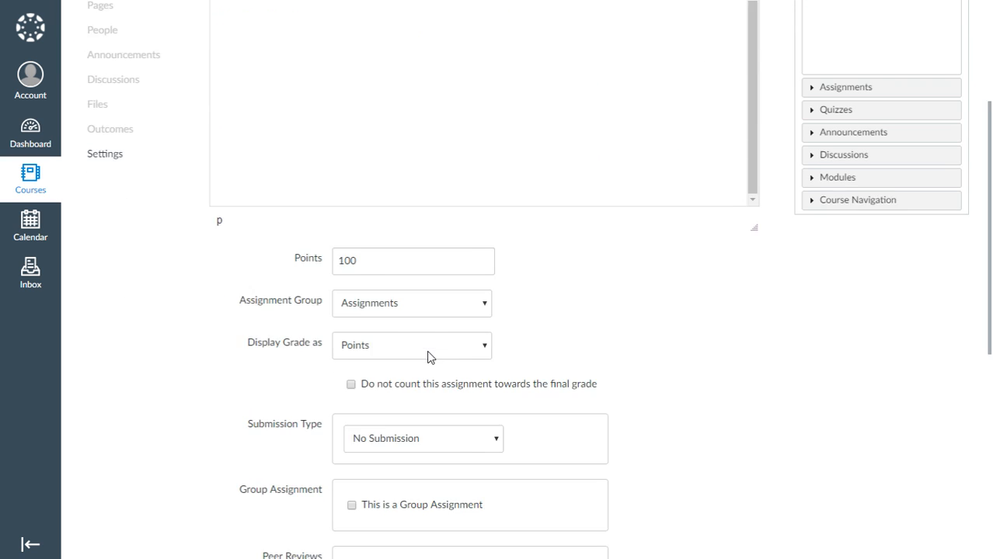
scroll(430, 356, "down", 1)
scroll(493, 387, "down", 1)
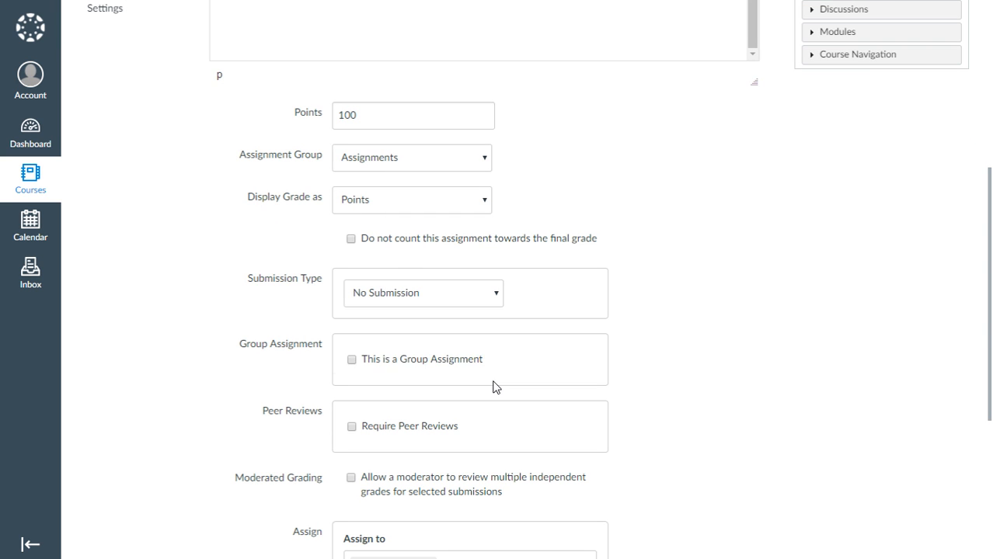
left_click(466, 300)
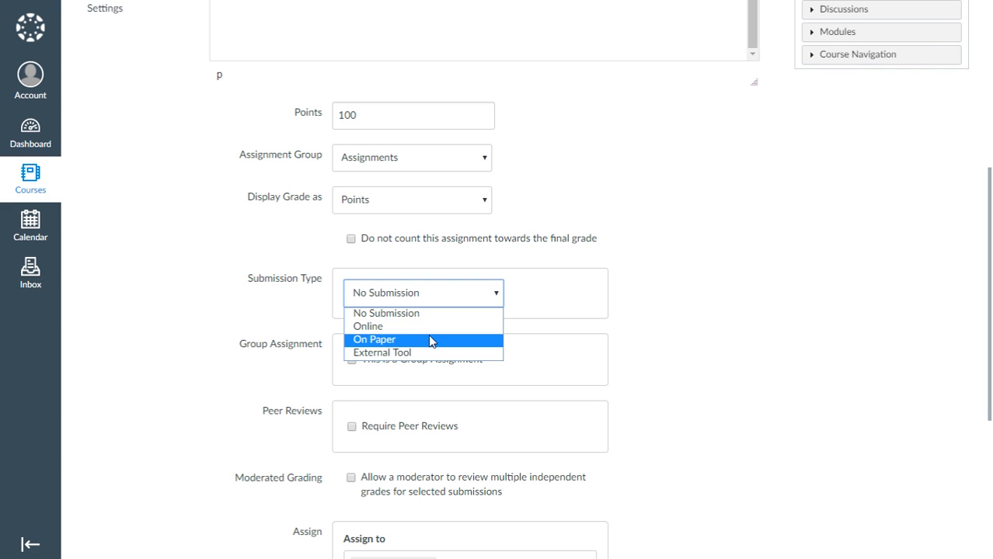
left_click(418, 355)
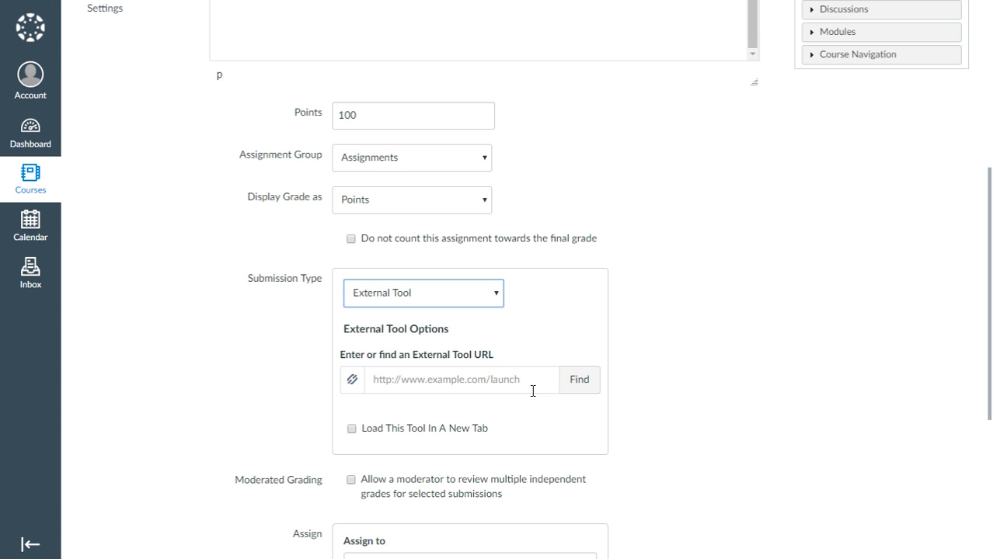
left_click(564, 384)
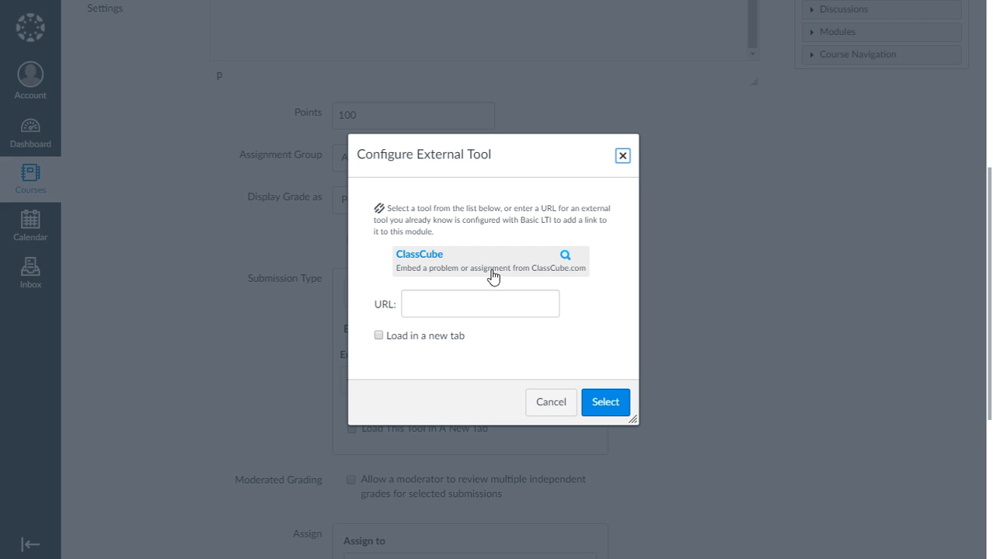
left_click(432, 256)
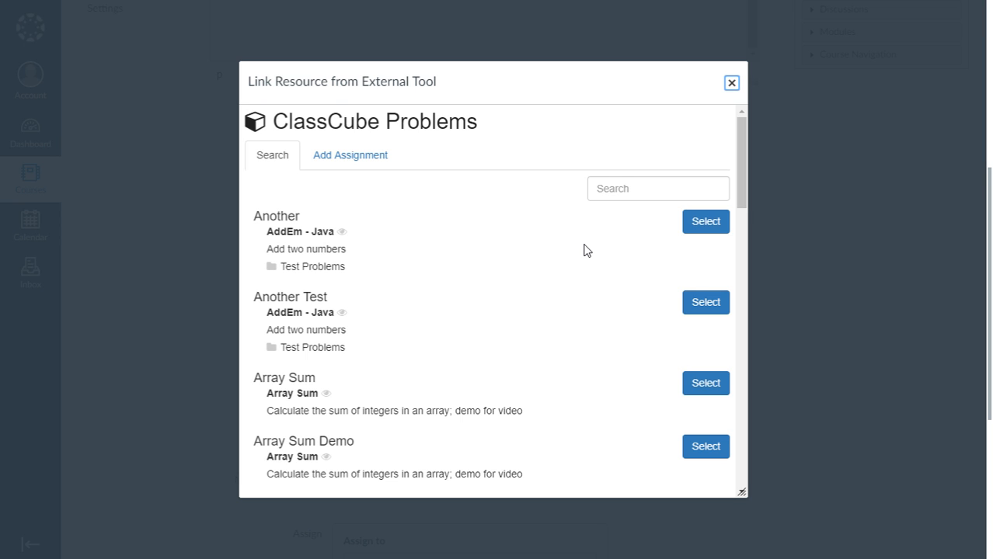
Start adding a new ClassCube assignment and name it "Array Sum Test"
left_click(360, 159)
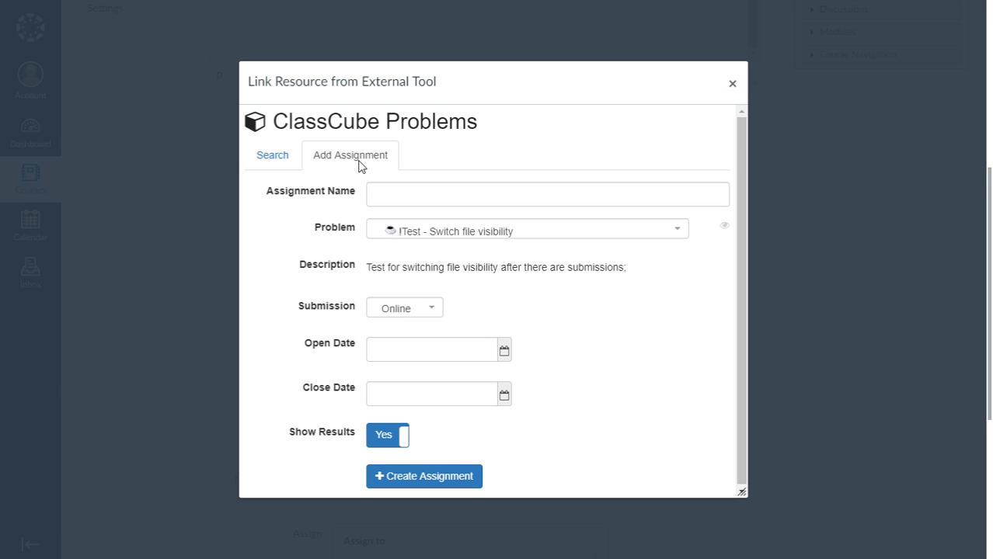
left_click(424, 191)
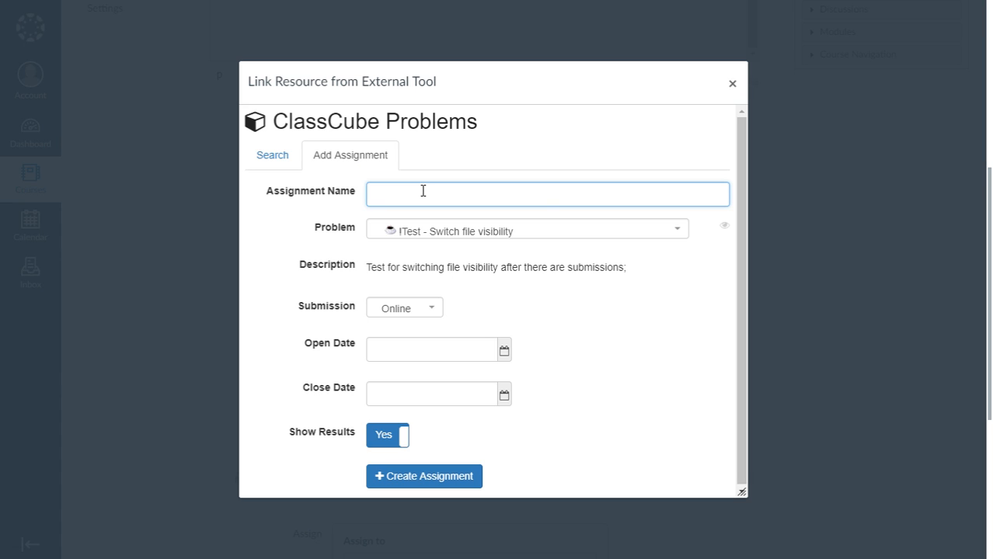
type("Array Sum Test")
key("Tab")
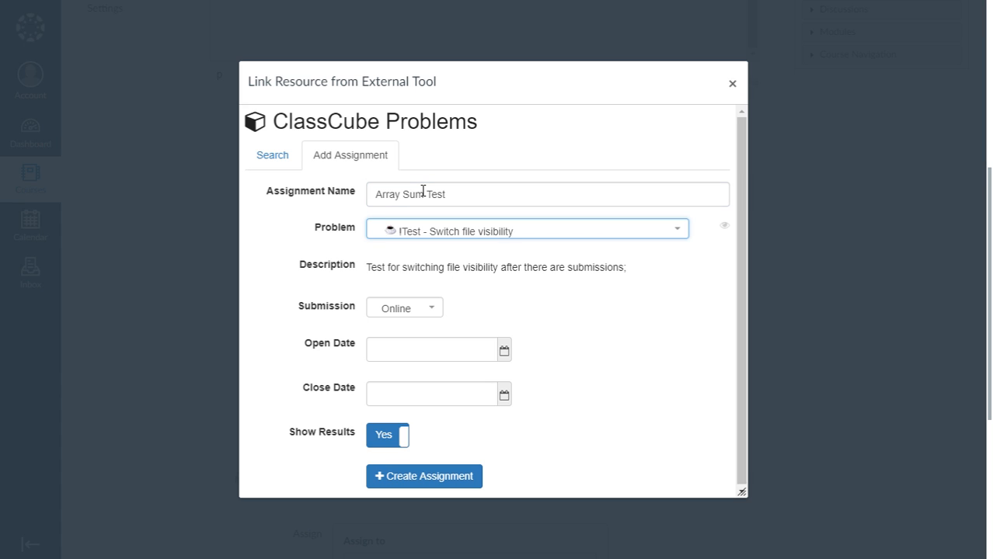
Search the problems for "array", pick Array Sum for the ClassCube assignment, and preview its description
left_click(429, 233)
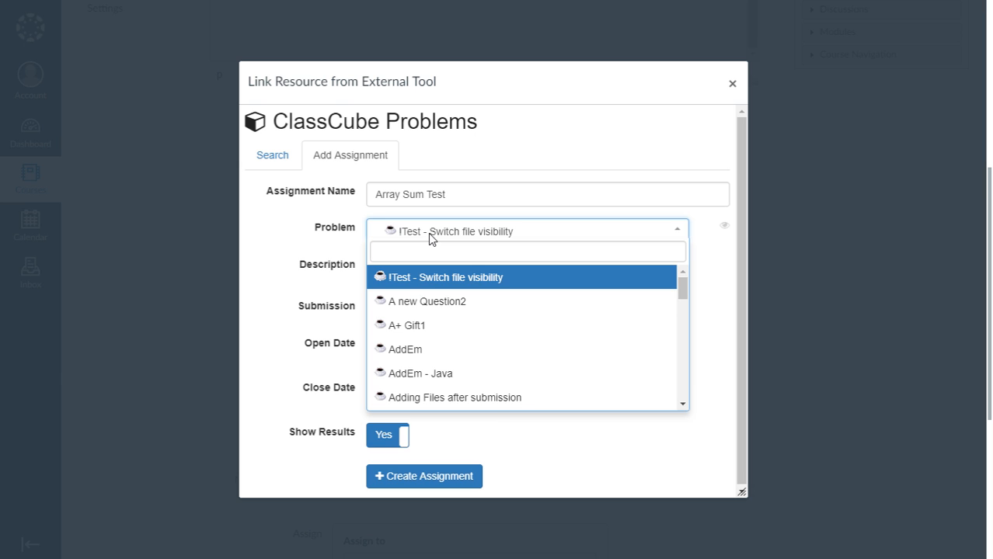
type("array")
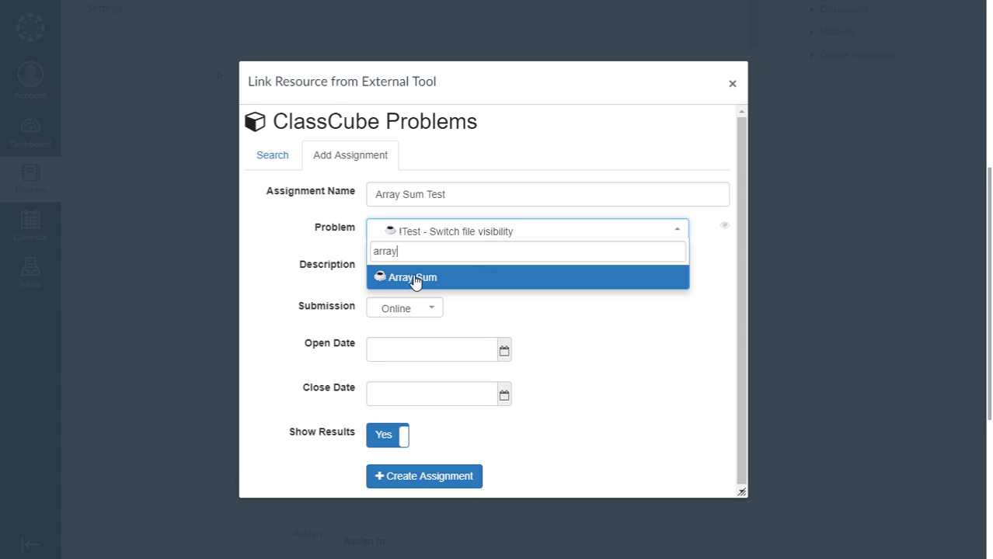
left_click(415, 280)
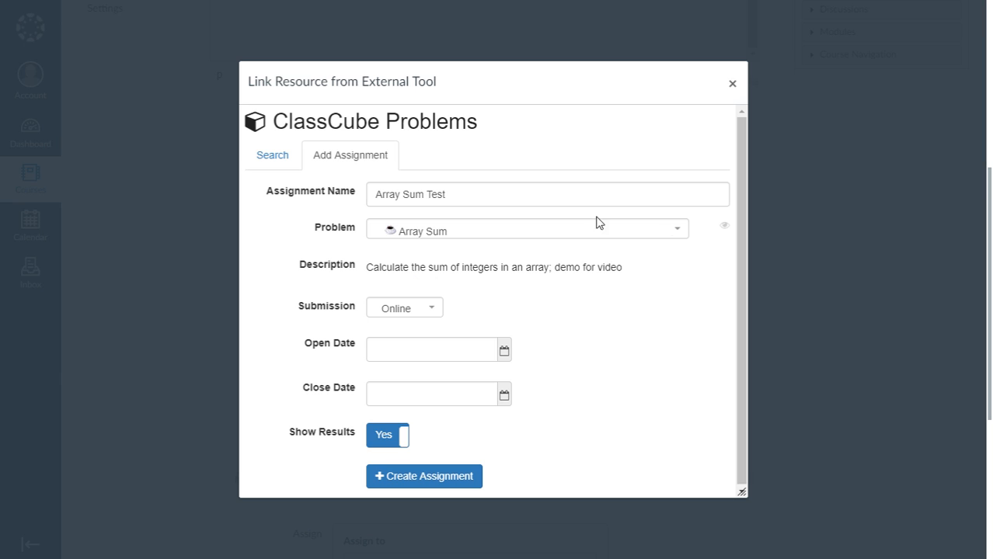
left_click(725, 229)
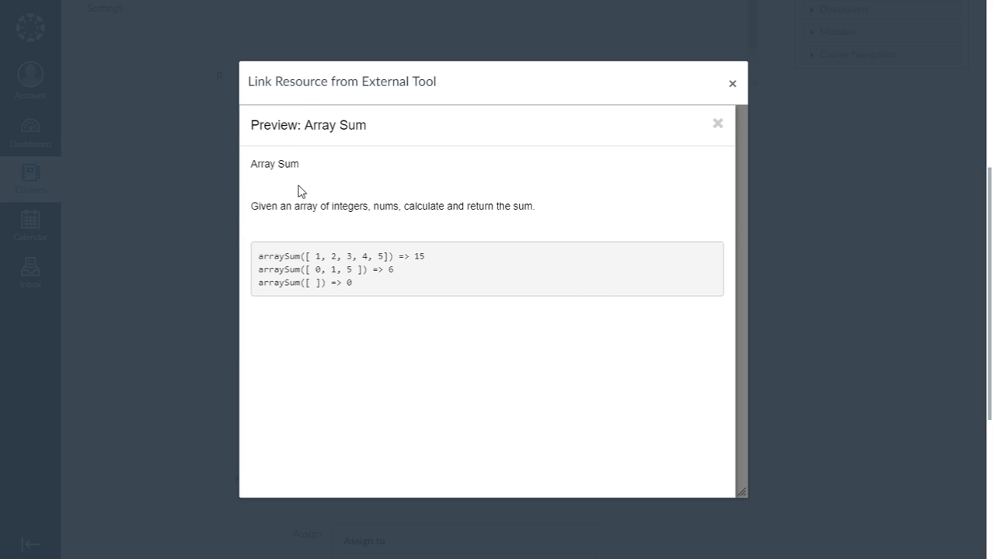
left_click(718, 126)
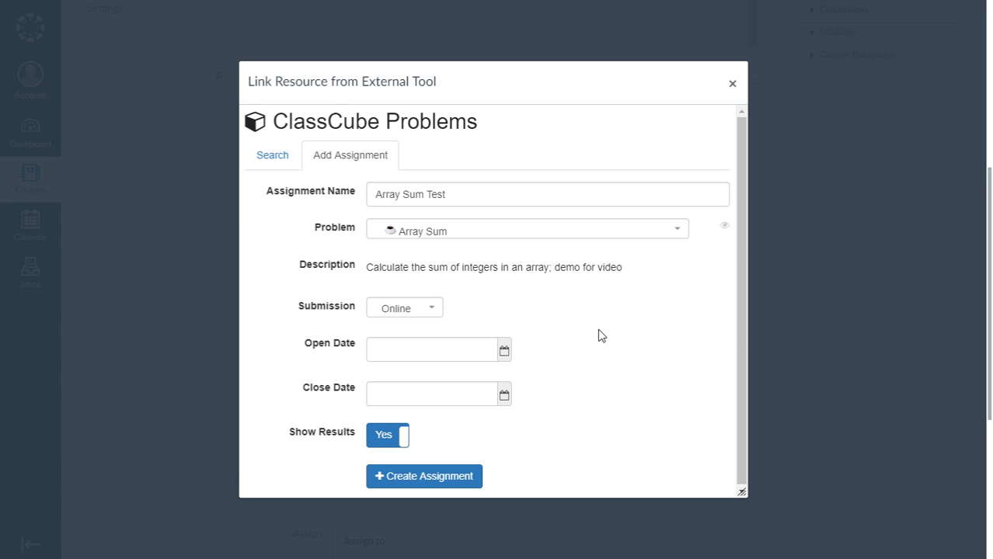
Create the ClassCube assignment and use its URL as the external tool, saving and publishing the course assignment
left_click(465, 484)
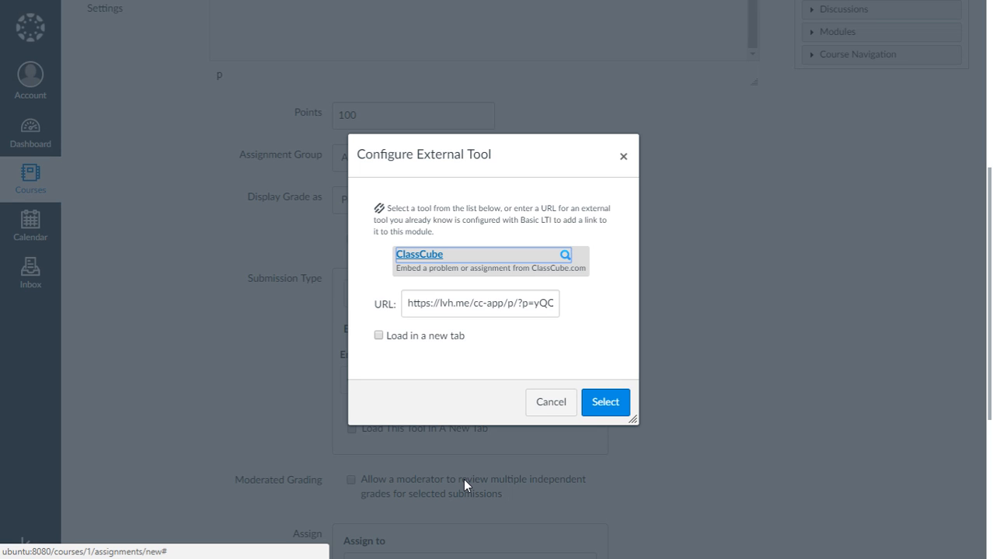
left_click(603, 404)
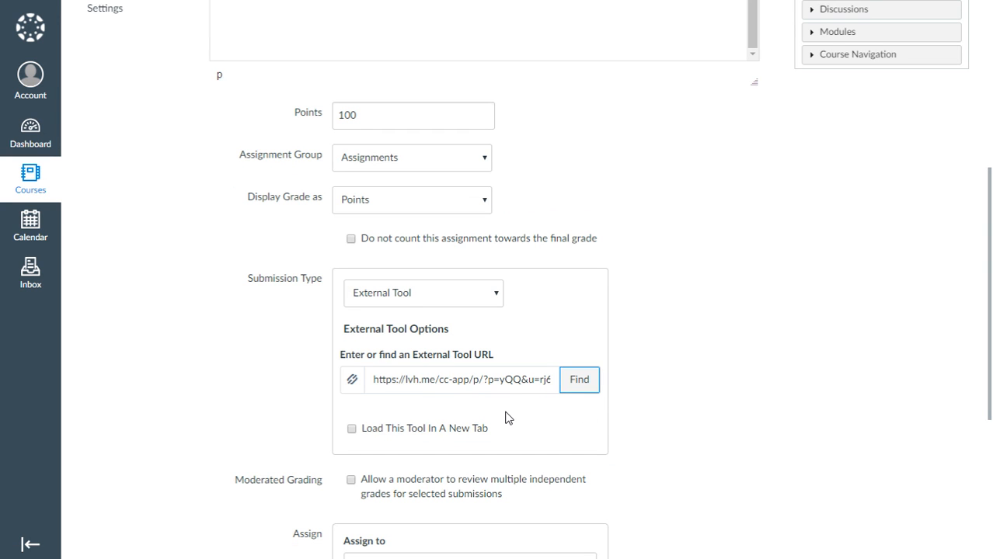
scroll(505, 418, "down", 4)
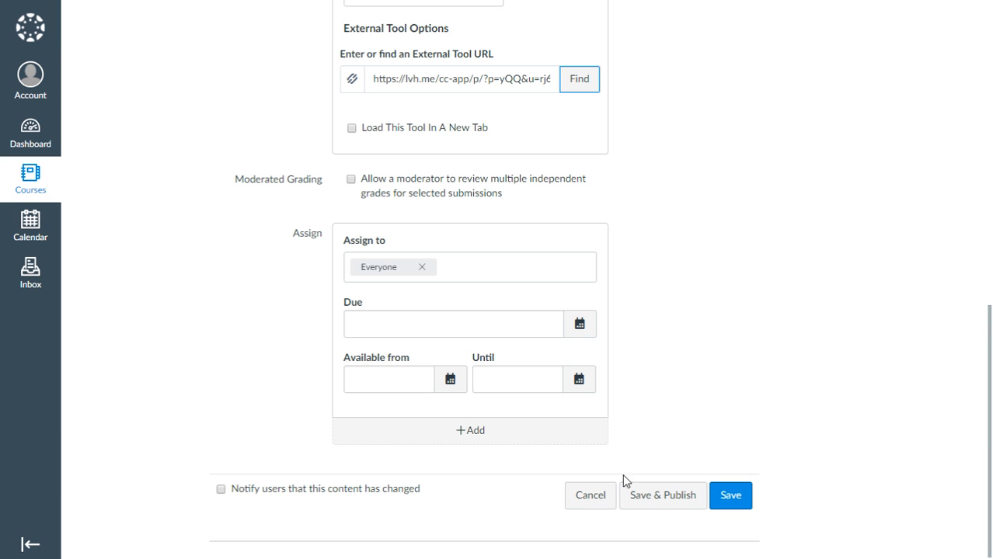
left_click(657, 495)
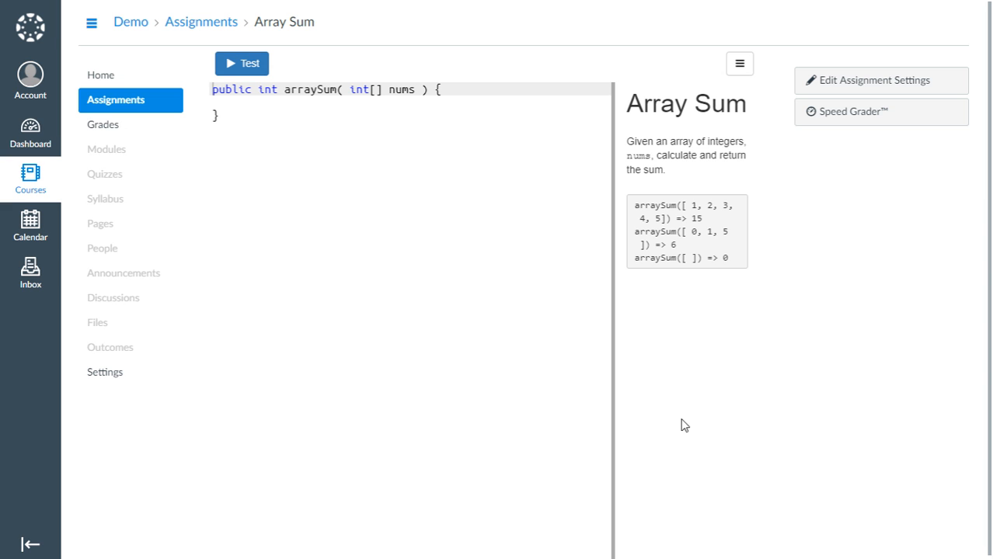
View the student submissions for the Array Sum problem and check the first selection filter
left_click(739, 70)
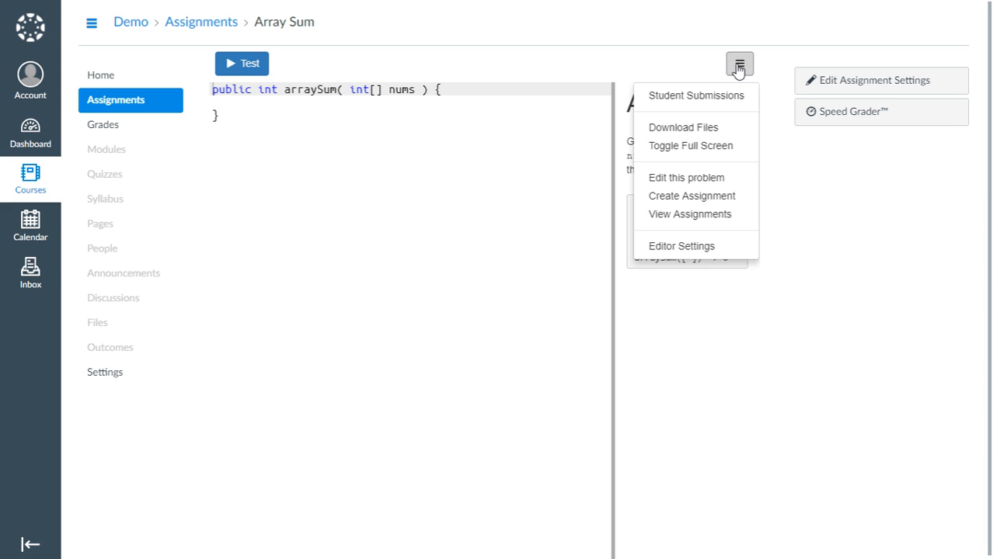
left_click(710, 100)
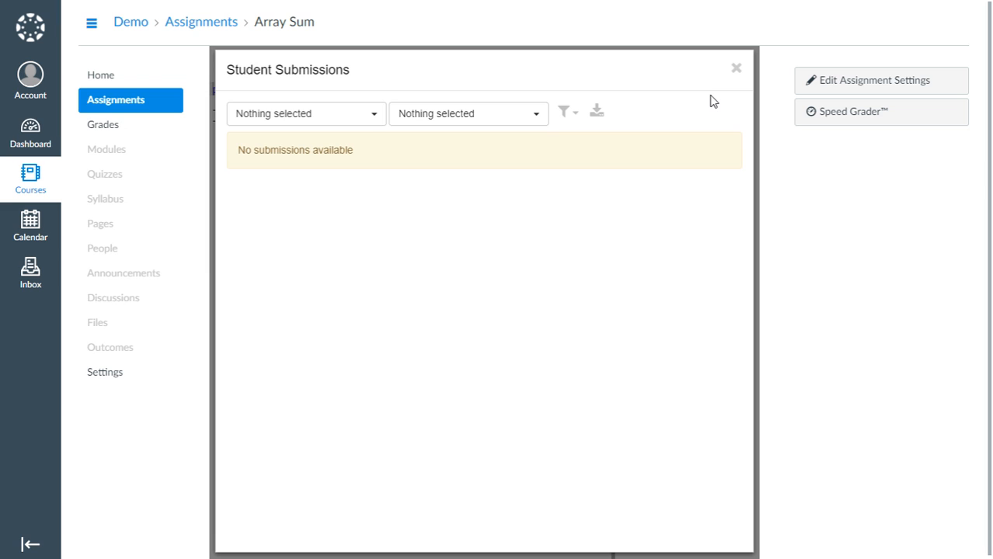
left_click(333, 126)
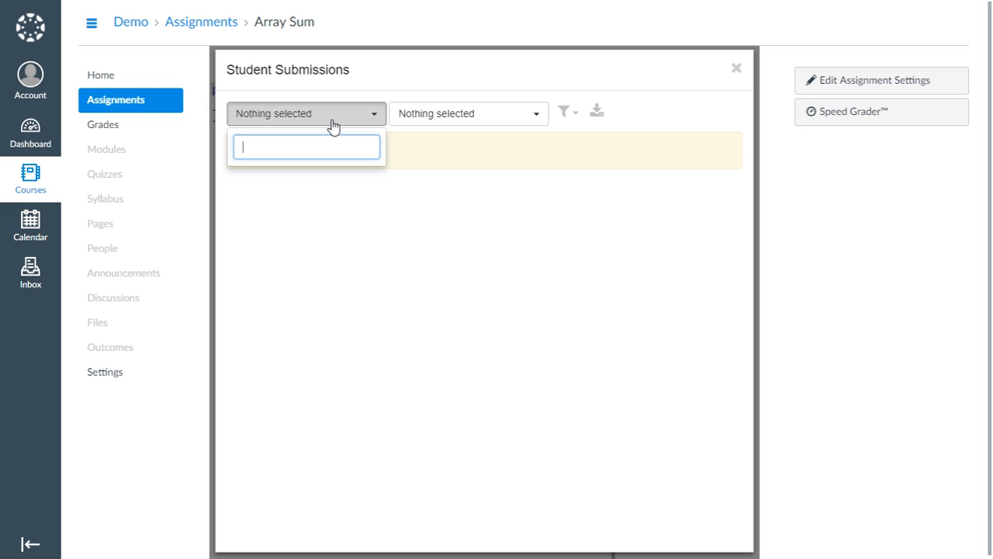
left_click(522, 271)
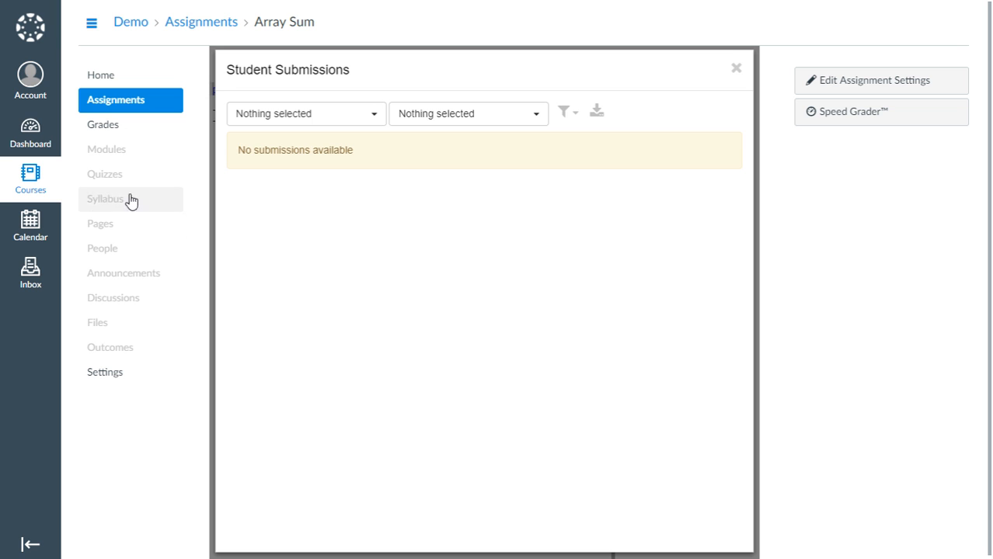
Open the Demo course's grades
left_click(102, 129)
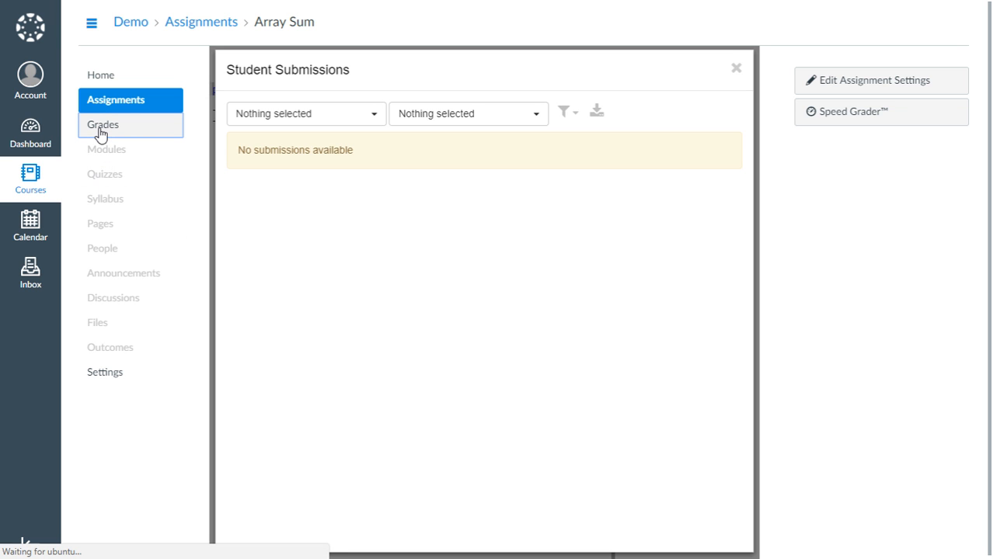